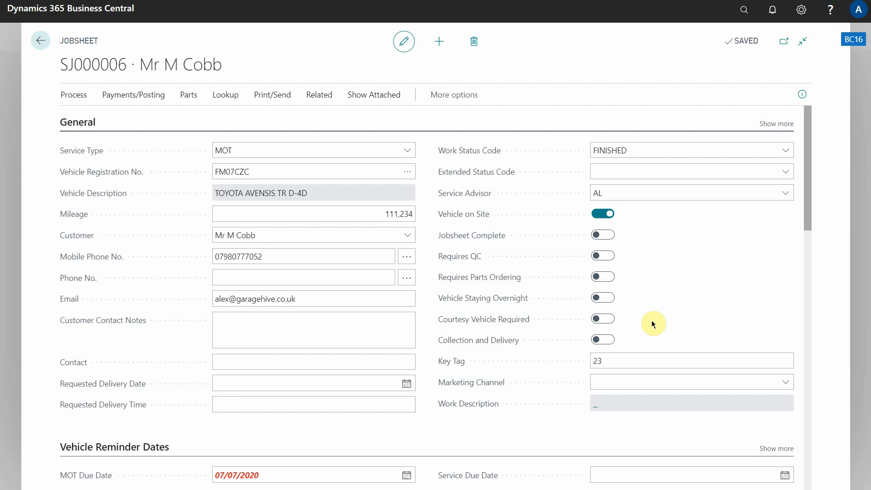
Step: Update the vehicle reminder dates from the jobsheet notification, adding 1 year to Brake Fluid Due Date and actioning all remaining dates
{"action": "scroll", "coordinate": [171, 189], "scroll_direction": "down", "scroll_amount": 6}
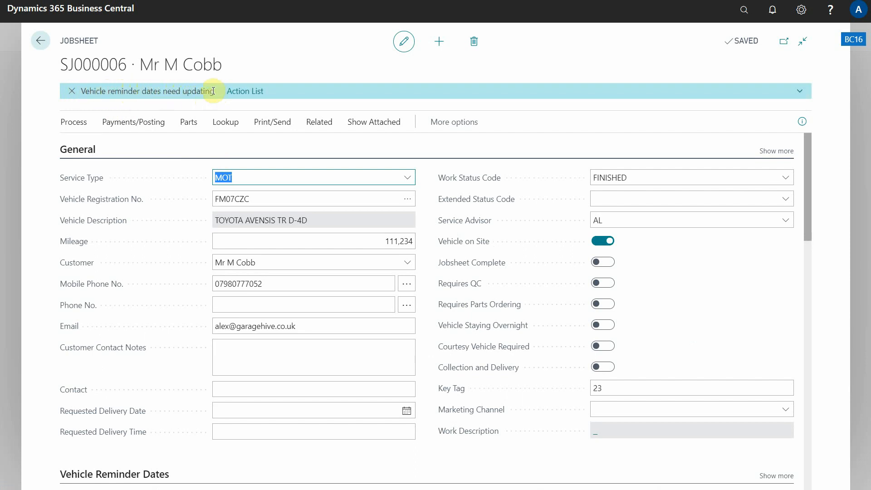
{"action": "left_click_drag", "start_coordinate": [214, 90], "coordinate": [145, 91]}
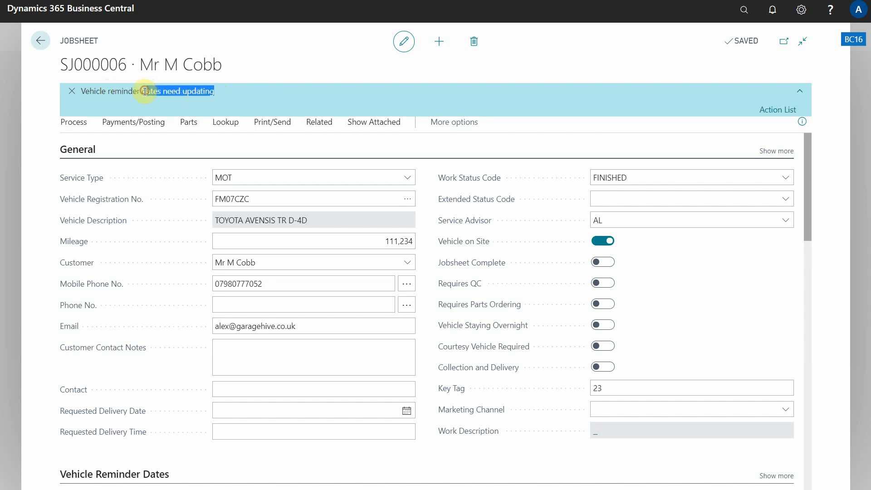
{"action": "left_click", "coordinate": [145, 91]}
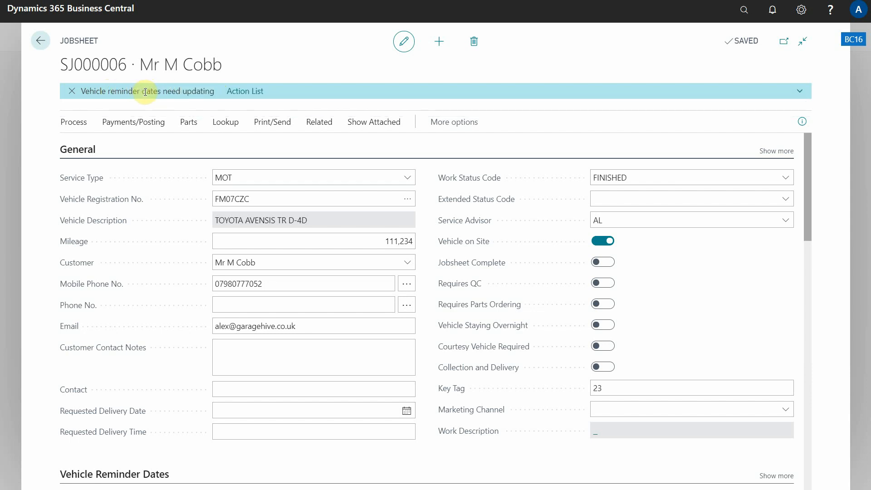
{"action": "scroll", "coordinate": [175, 146], "scroll_direction": "down", "scroll_amount": 15}
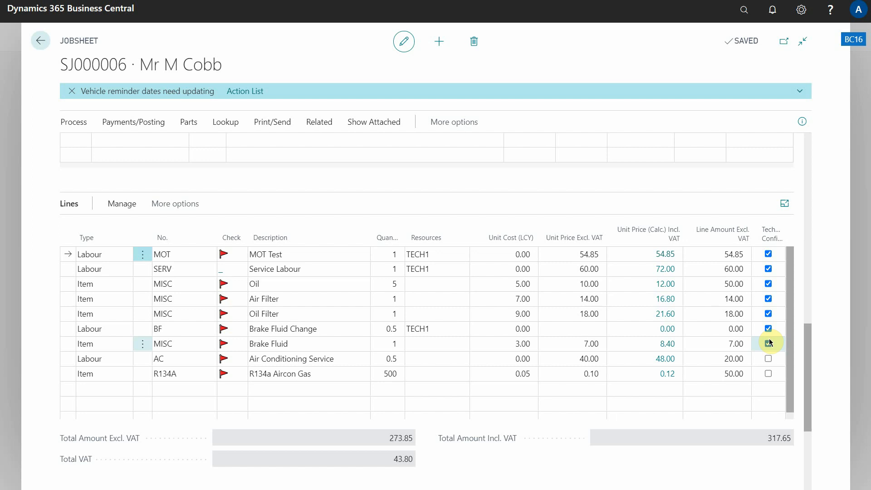
{"action": "left_click", "coordinate": [247, 93]}
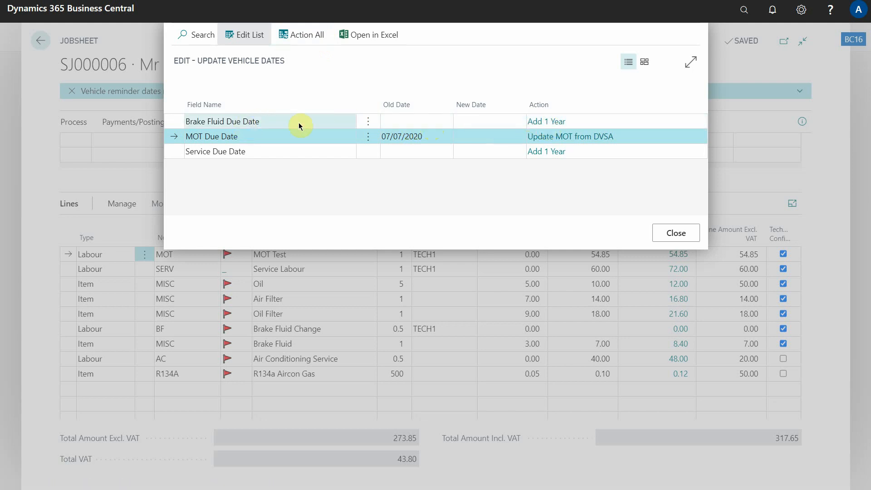
{"action": "left_click", "coordinate": [558, 129]}
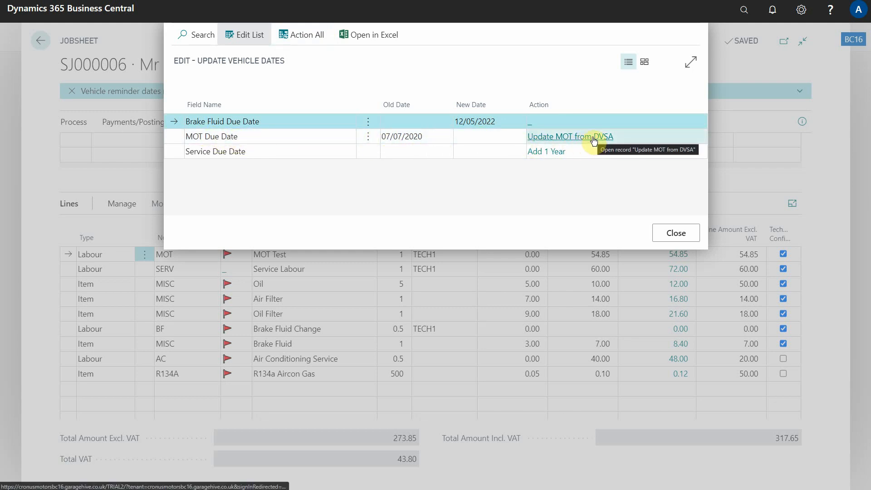
{"action": "left_click", "coordinate": [303, 40]}
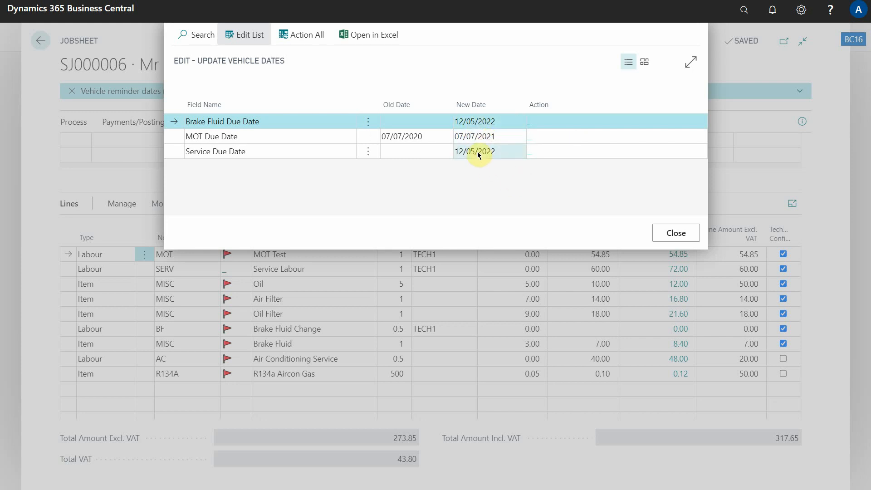
{"action": "left_click", "coordinate": [677, 235]}
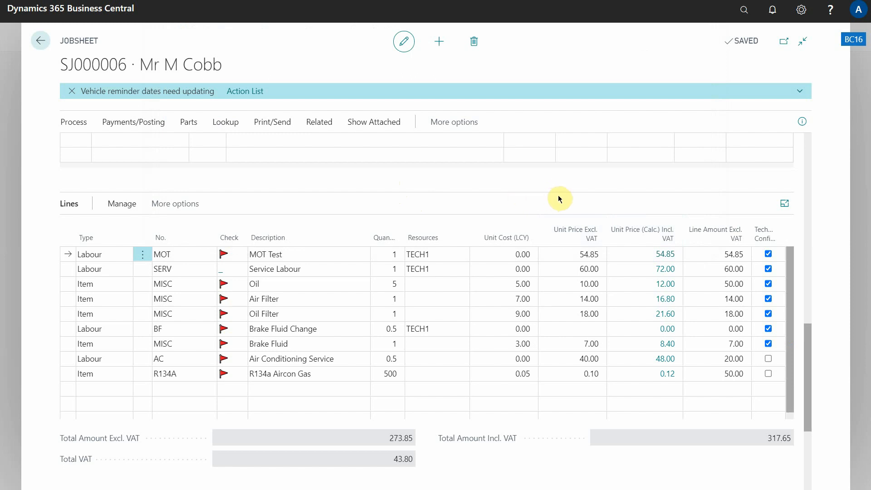
Step: Search for "cust not", go to Customer Notifications and open the MOT REMINDER 30 card
{"action": "left_click", "coordinate": [744, 14]}
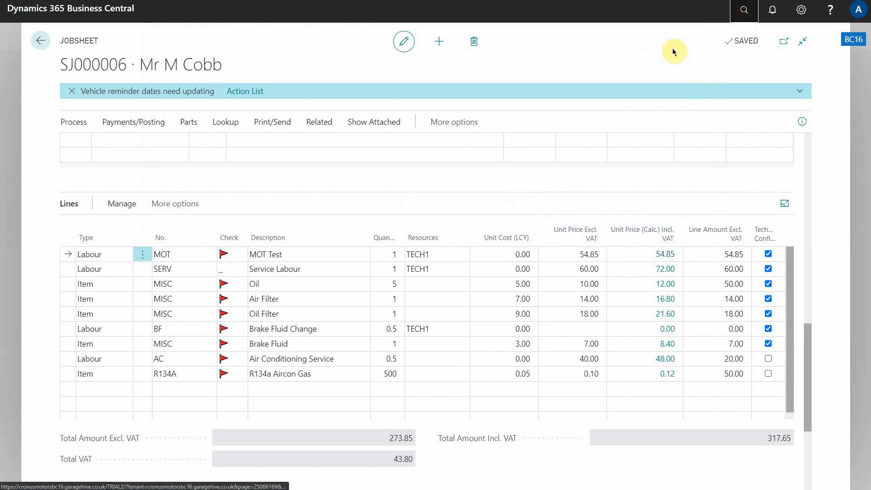
{"action": "type", "text": "cust not"}
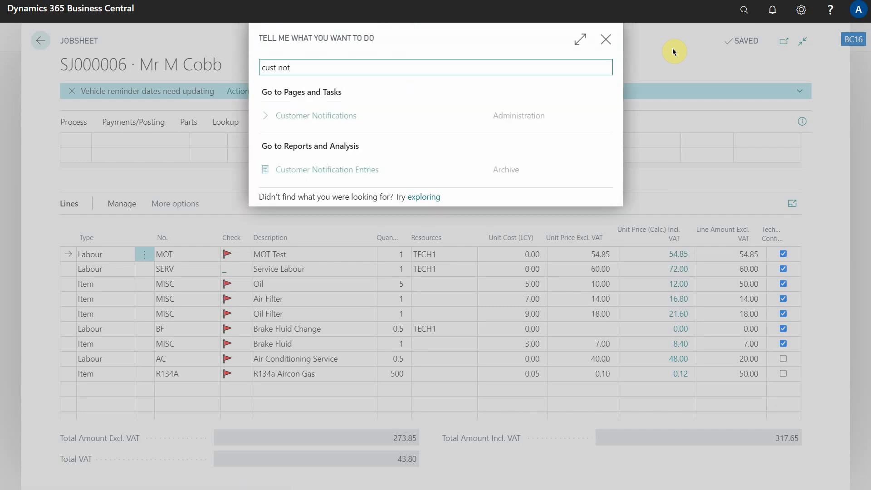
{"action": "left_click", "coordinate": [331, 116]}
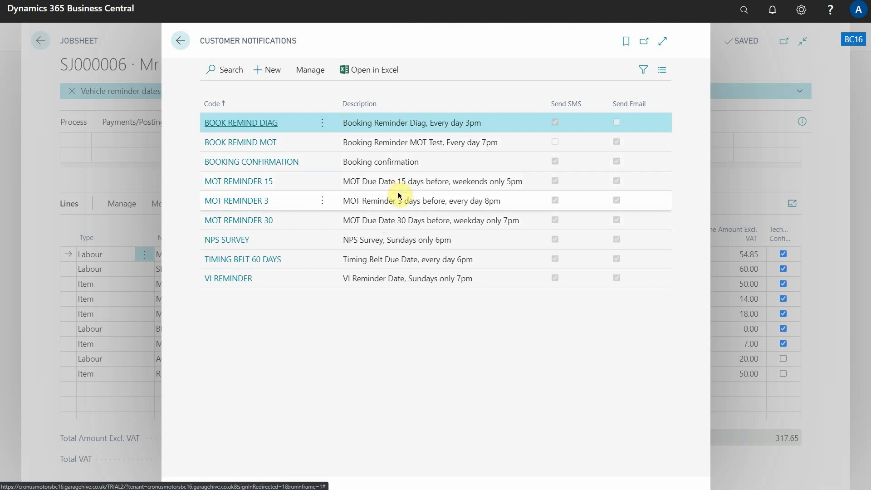
{"action": "left_click", "coordinate": [384, 221]}
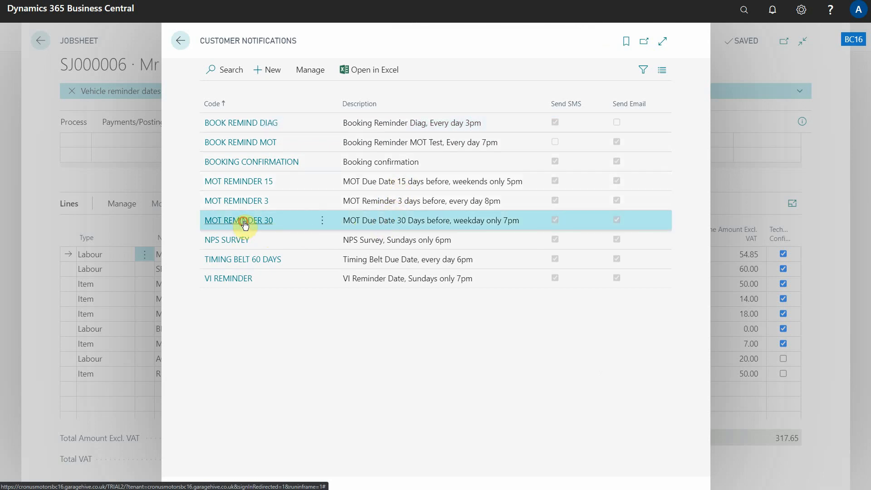
{"action": "left_click", "coordinate": [244, 221]}
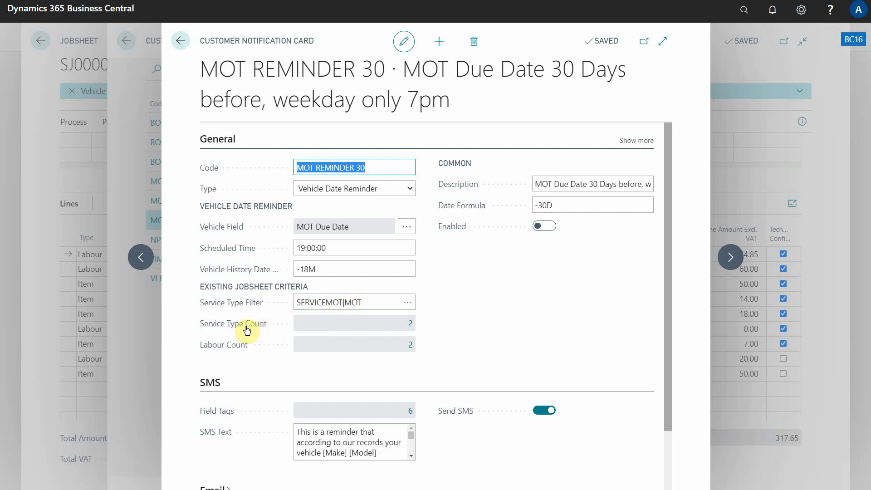
Step: Inspect the MOT labour codes and the service types behind the card's Labour Count and Service Type Count
{"action": "left_click", "coordinate": [412, 348]}
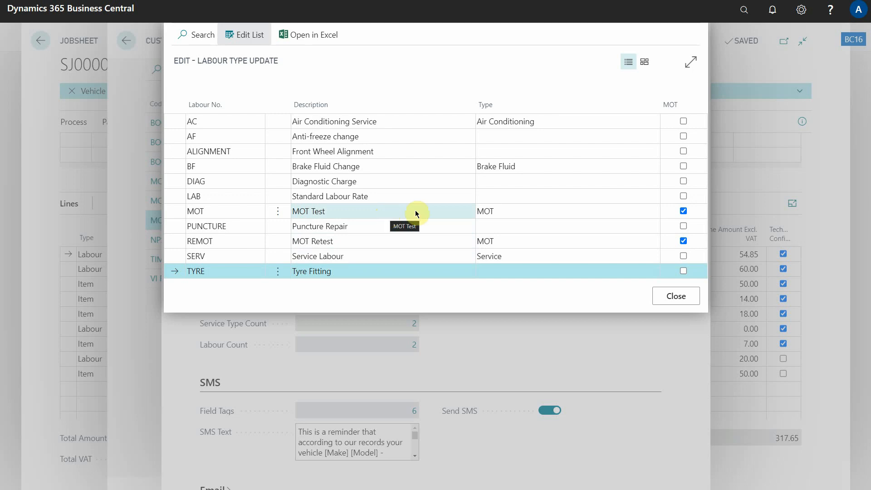
{"action": "left_click", "coordinate": [394, 214]}
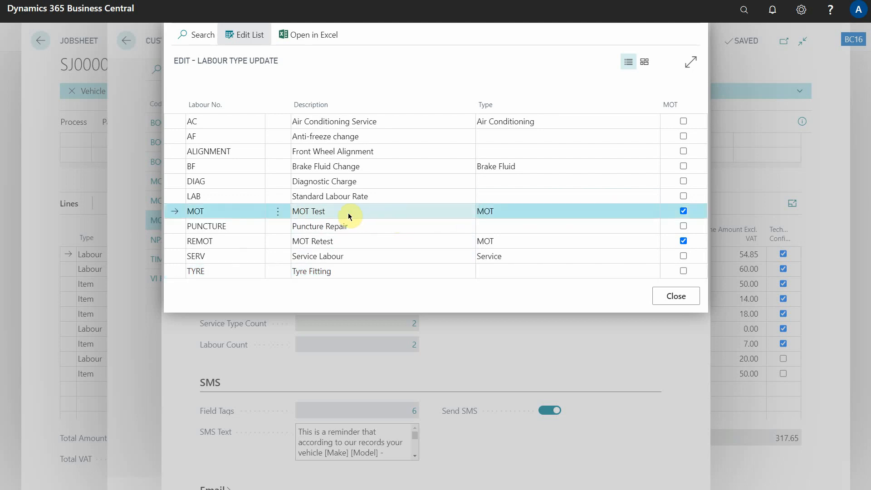
{"action": "left_click", "coordinate": [366, 242]}
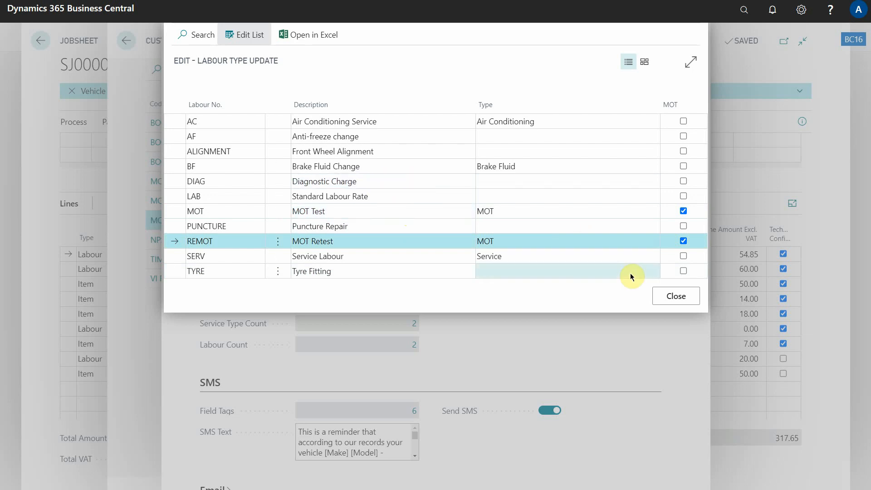
{"action": "left_click", "coordinate": [679, 296]}
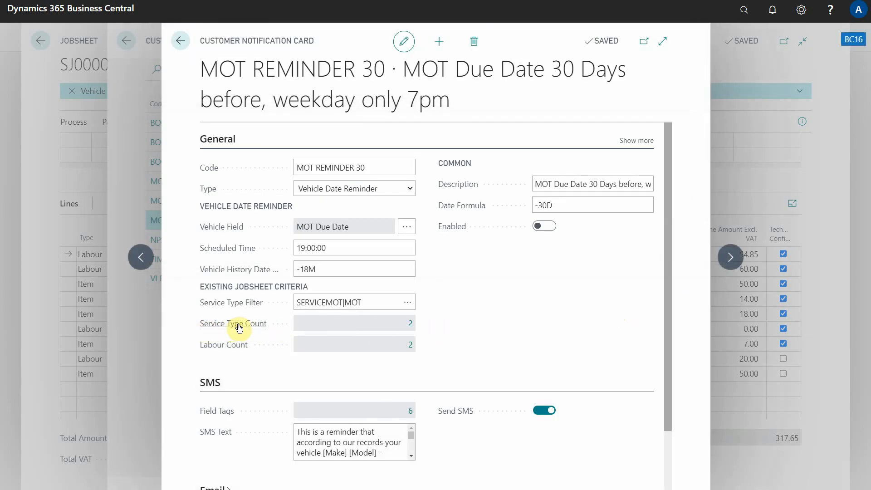
{"action": "left_click", "coordinate": [410, 324]}
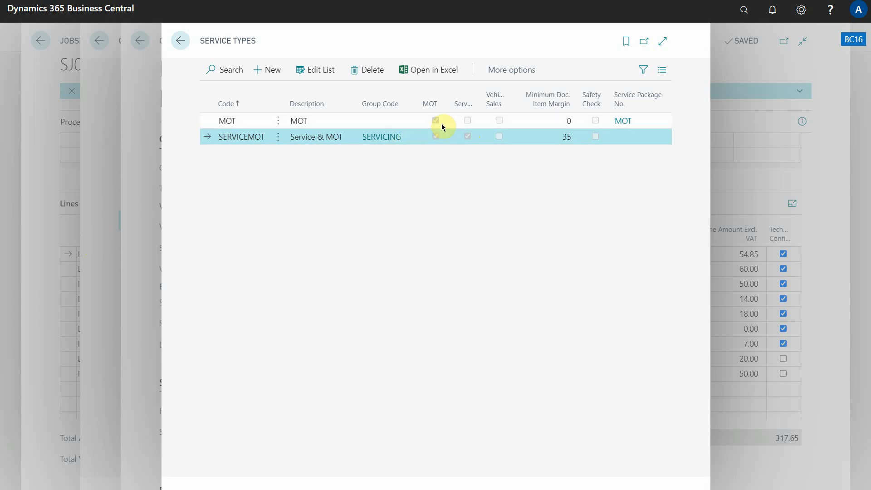
{"action": "left_click", "coordinate": [136, 308]}
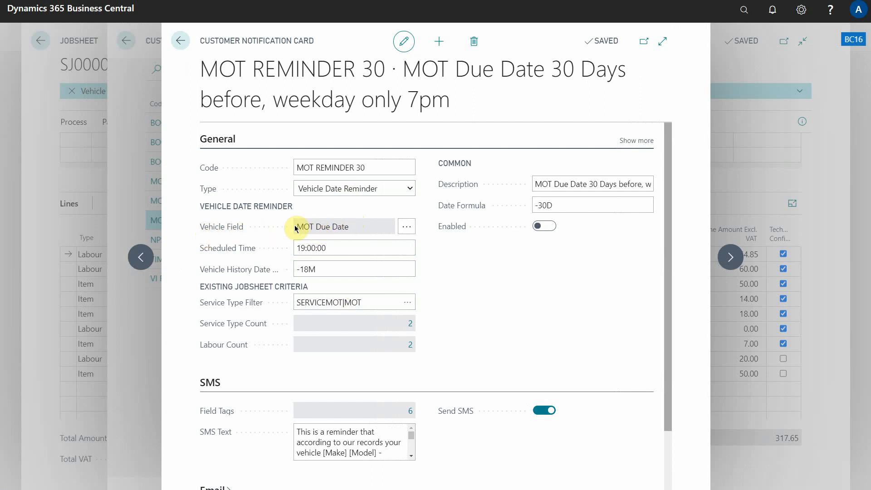
Step: Check the Vehicle Field of the MOT reminder, then exit the notification pages back to the jobsheet without enabling it
{"action": "left_click", "coordinate": [367, 228]}
{"action": "left_click_drag", "start_coordinate": [366, 227], "coordinate": [282, 226]}
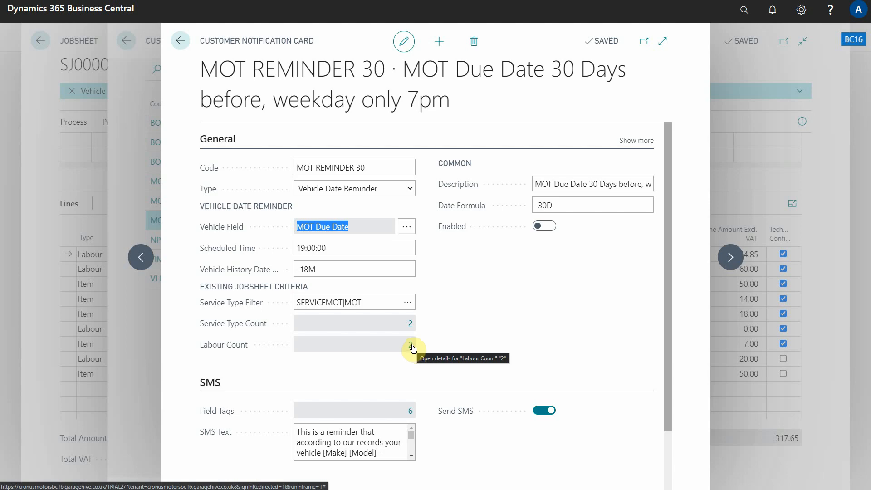
{"action": "left_click", "coordinate": [132, 326]}
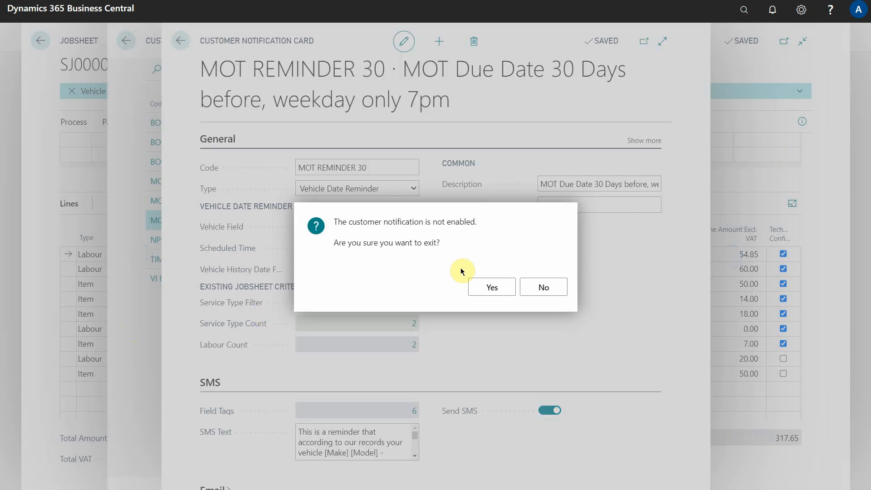
{"action": "left_click", "coordinate": [492, 287]}
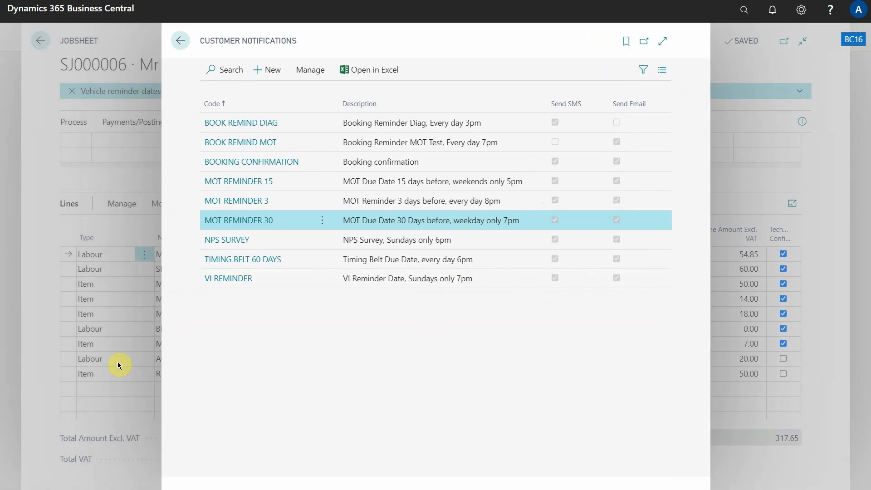
{"action": "left_click", "coordinate": [97, 424]}
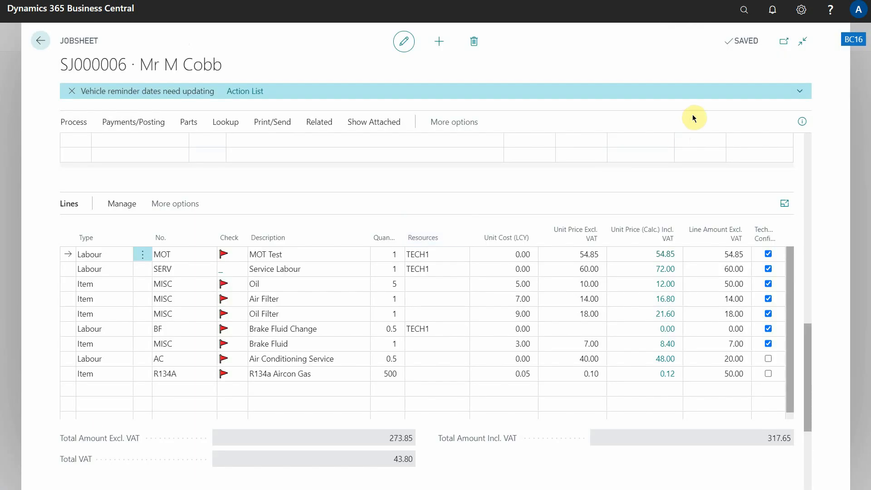
Step: Search for "service type", open the Service Types list and widen its Service column
{"action": "left_click", "coordinate": [742, 13]}
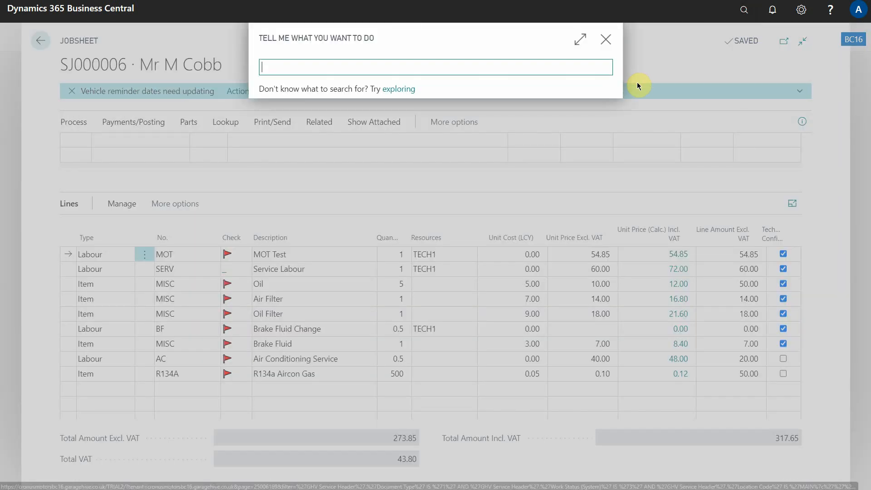
{"action": "type", "text": "service type"}
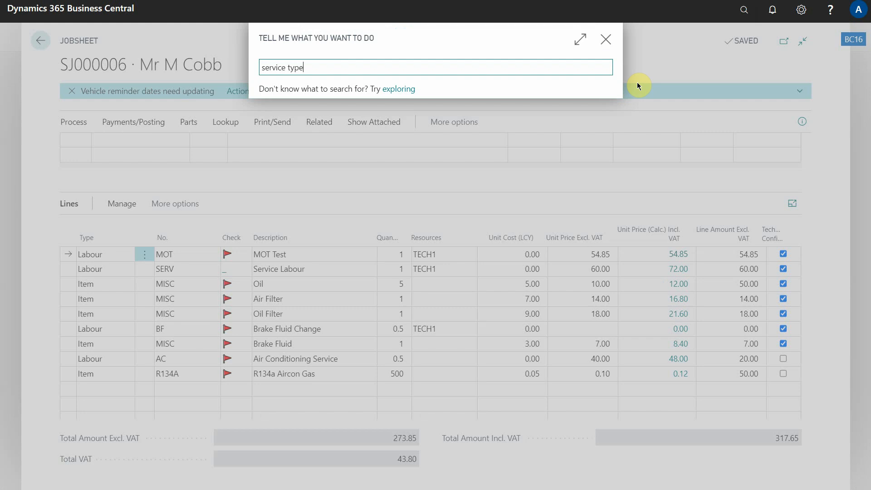
{"action": "left_click", "coordinate": [307, 117]}
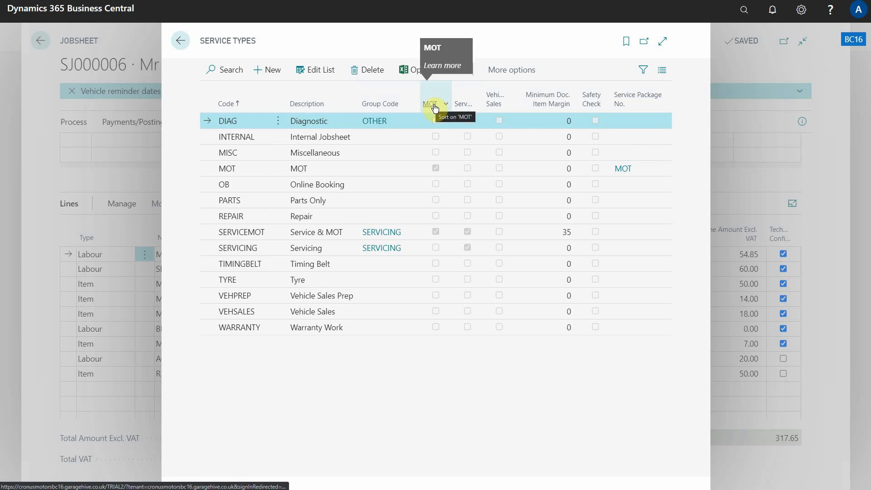
{"action": "left_click_drag", "start_coordinate": [451, 88], "coordinate": [496, 91]}
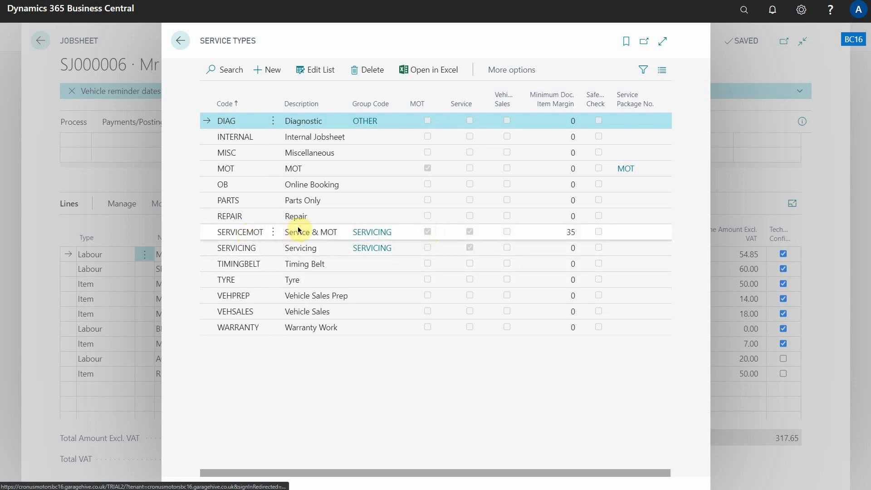
Step: Highlight the SERVICEMOT and SERVICING rows, then the SERVICEMOT and MOT rows, and return to the jobsheet
{"action": "left_click", "coordinate": [302, 250]}
{"action": "left_click", "coordinate": [310, 234], "text": "ctrl"}
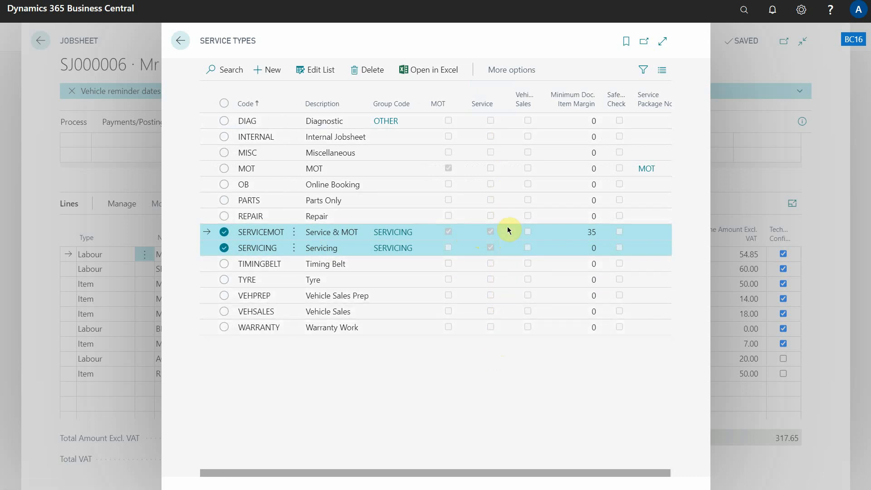
{"action": "left_click", "coordinate": [348, 232]}
{"action": "left_click", "coordinate": [326, 166], "text": "ctrl"}
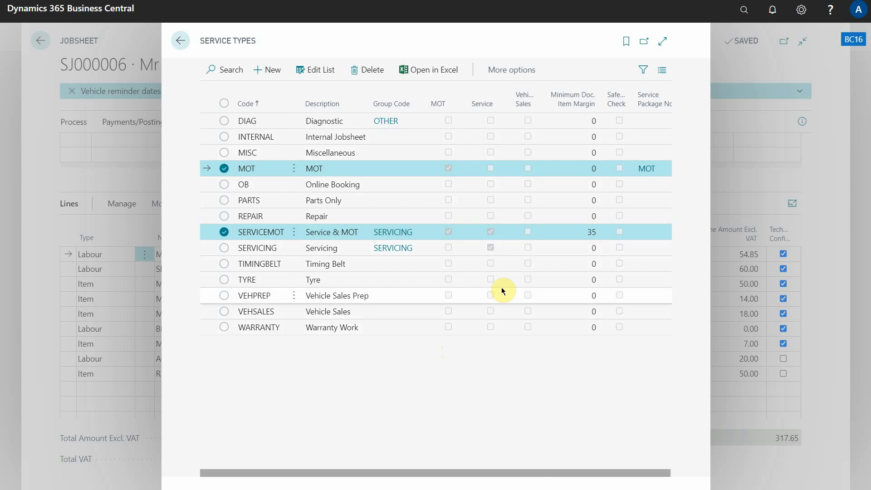
{"action": "left_click", "coordinate": [754, 471]}
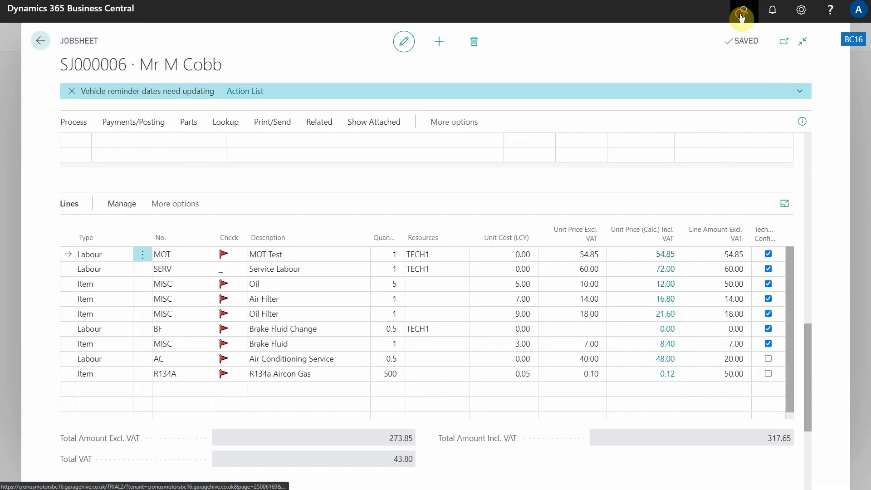
Step: Search for "labour typ" and open the Labour Type Setup page
{"action": "left_click", "coordinate": [745, 10]}
{"action": "type", "text": "labou"}
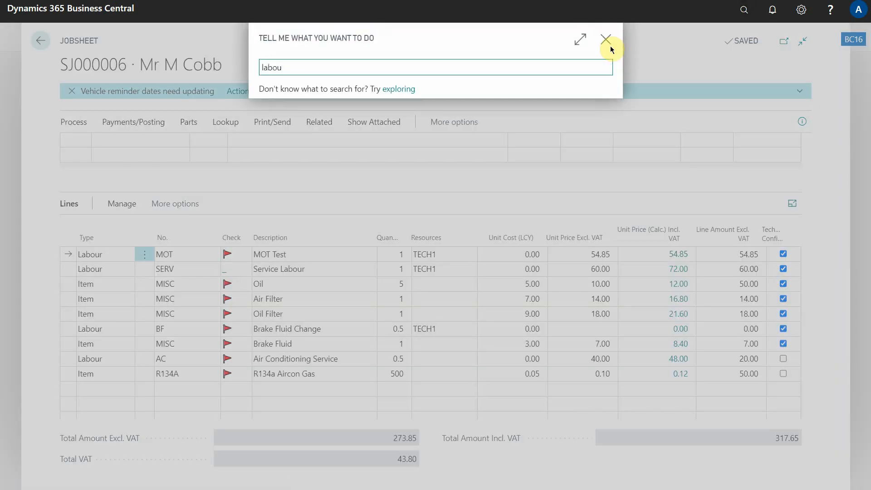
{"action": "type", "text": "r typ"}
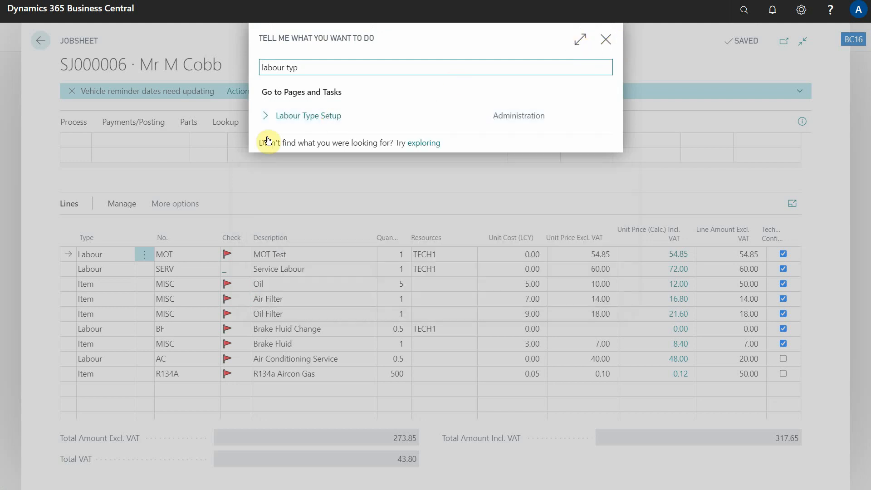
{"action": "left_click", "coordinate": [306, 119]}
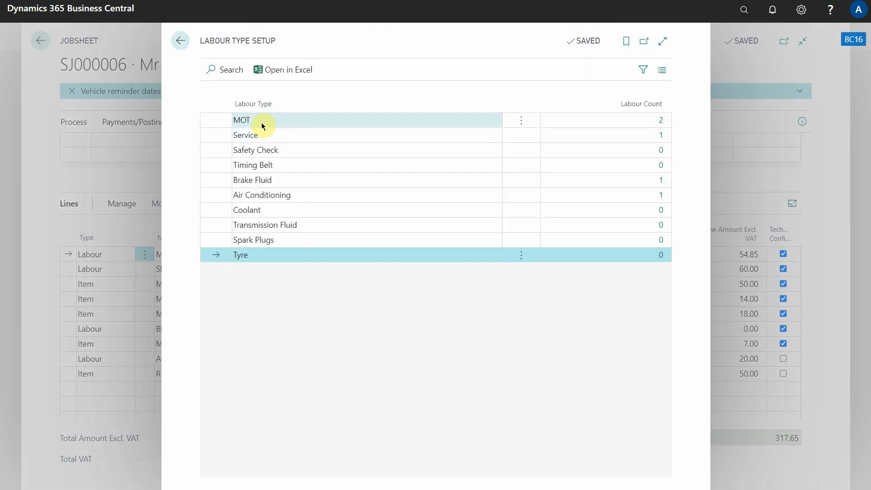
Step: Go through the labour types MOT, Service, Safety Check, Timing Belt, Brake Fluid and Air Conditioning
{"action": "left_click", "coordinate": [271, 123]}
{"action": "left_click", "coordinate": [288, 136]}
{"action": "left_click", "coordinate": [289, 150]}
{"action": "left_click", "coordinate": [288, 165]}
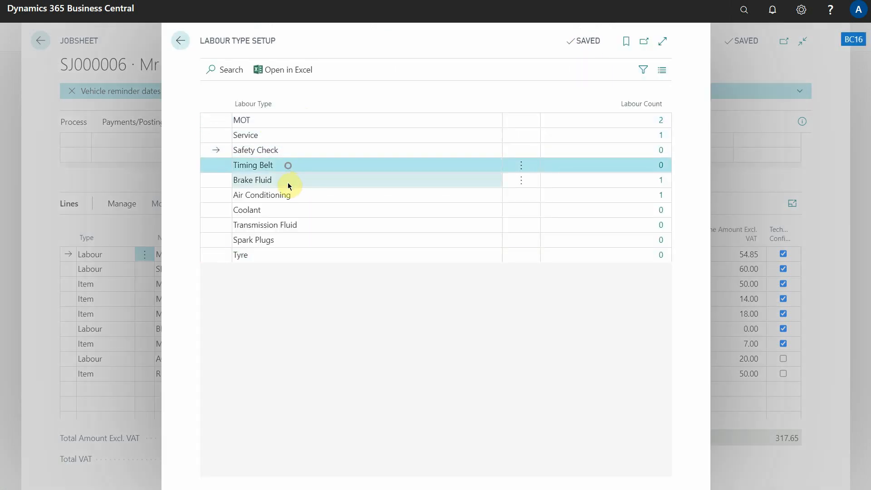
{"action": "left_click", "coordinate": [288, 184]}
{"action": "left_click", "coordinate": [297, 196]}
{"action": "left_click", "coordinate": [306, 181]}
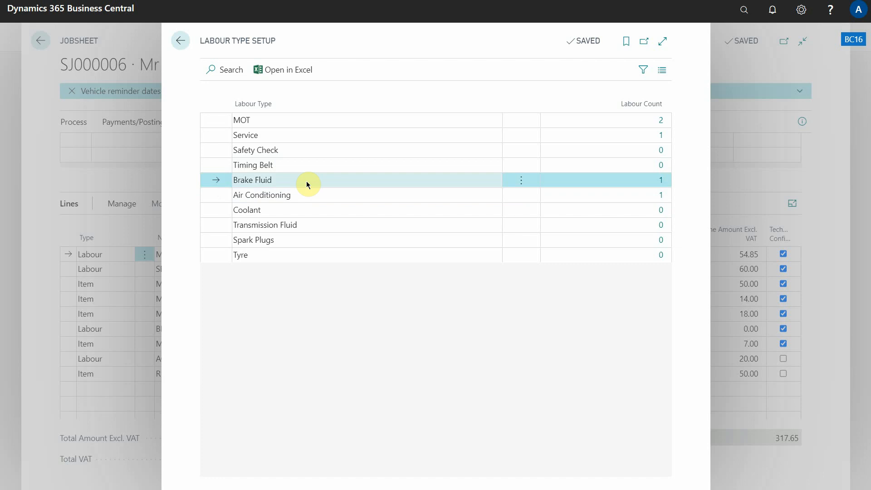
Step: Compare the labour counts of the MOT, Service, Safety Check, Timing Belt and Brake Fluid labour types
{"action": "left_click", "coordinate": [334, 120]}
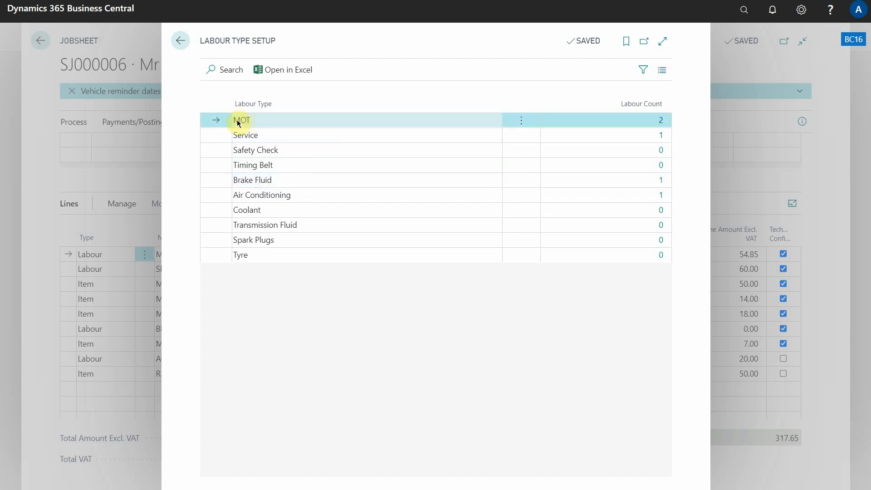
{"action": "left_click_drag", "start_coordinate": [233, 120], "coordinate": [251, 121]}
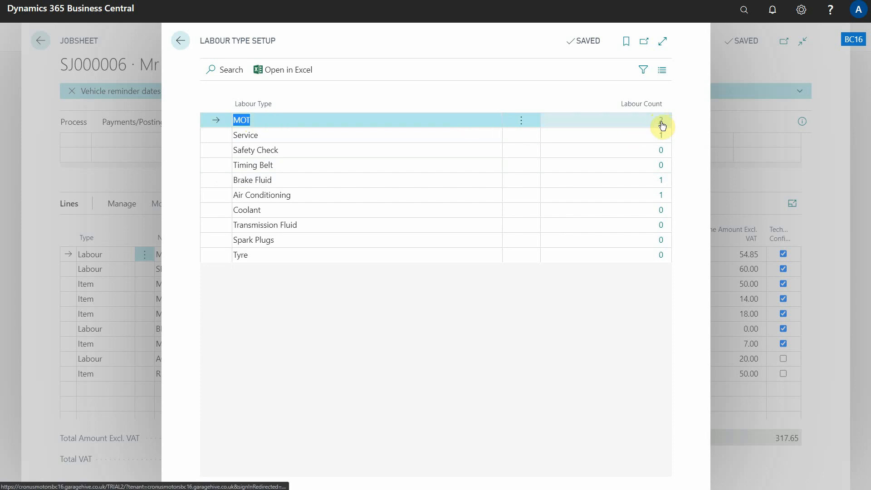
{"action": "left_click", "coordinate": [444, 135]}
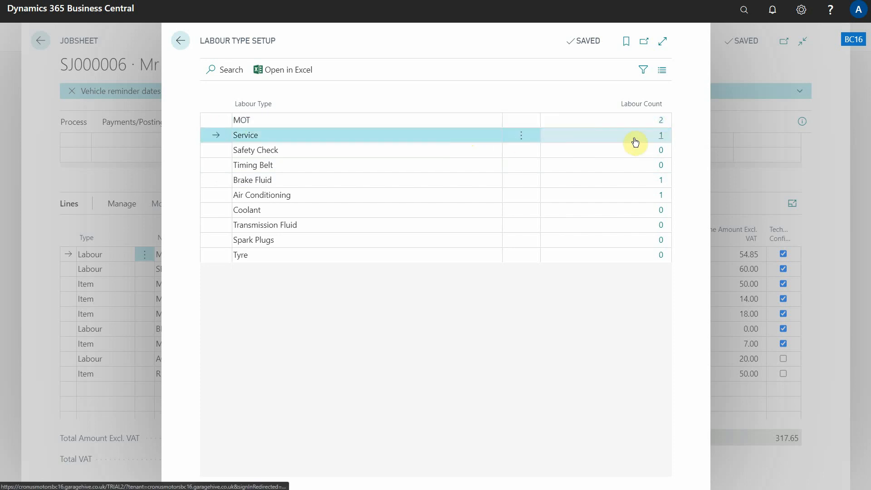
{"action": "left_click", "coordinate": [375, 150]}
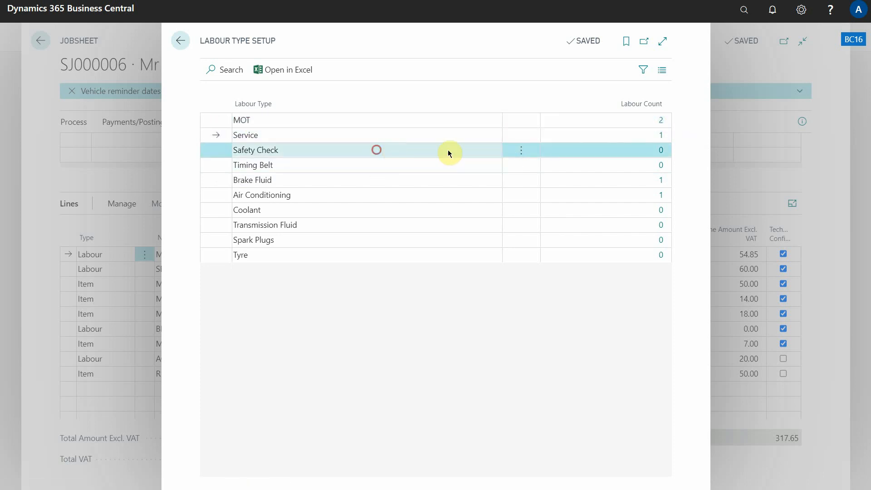
{"action": "left_click", "coordinate": [395, 171]}
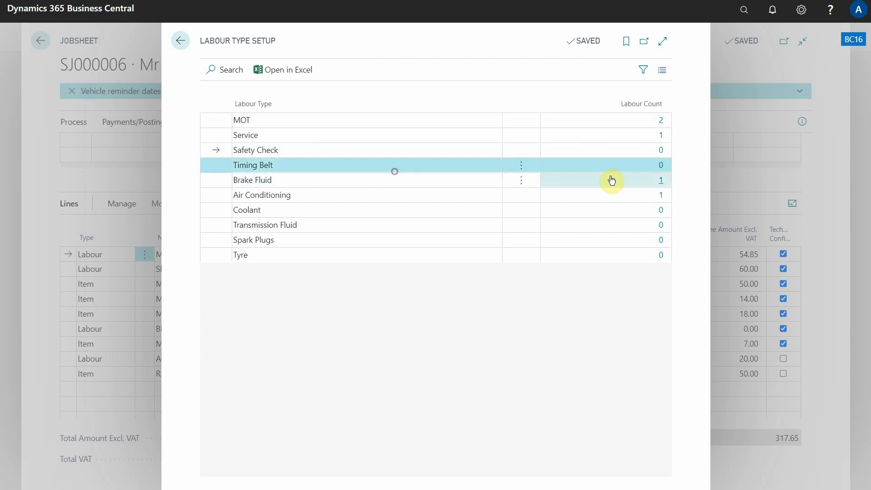
{"action": "left_click", "coordinate": [370, 176]}
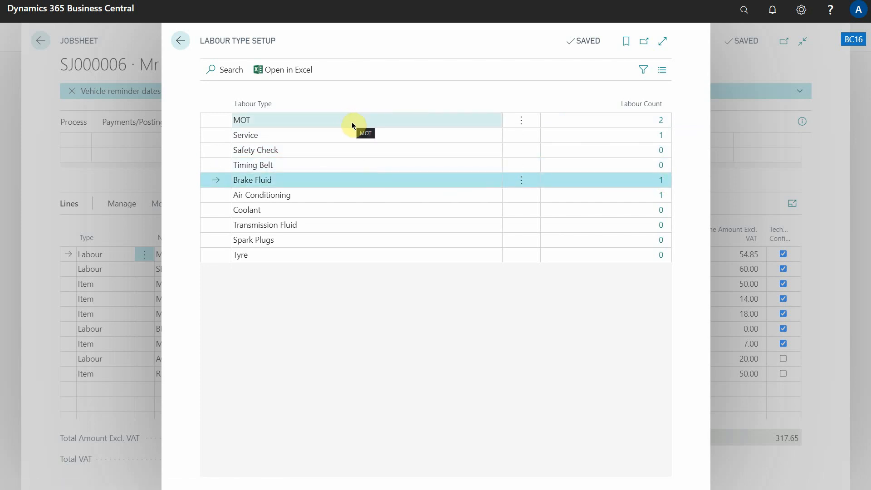
Step: Open the labour list behind the Tyre labour type's count, assign the Tyre Fitting labour to Tyre and close the list
{"action": "left_click", "coordinate": [301, 253]}
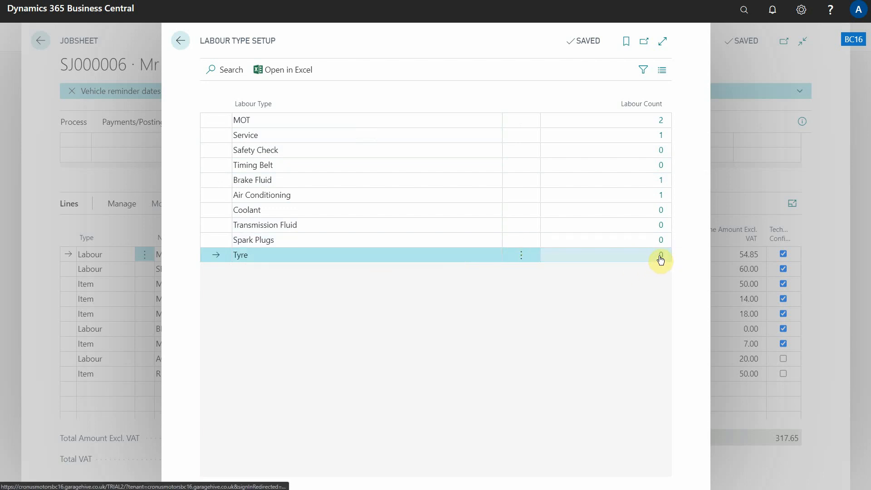
{"action": "left_click", "coordinate": [661, 257]}
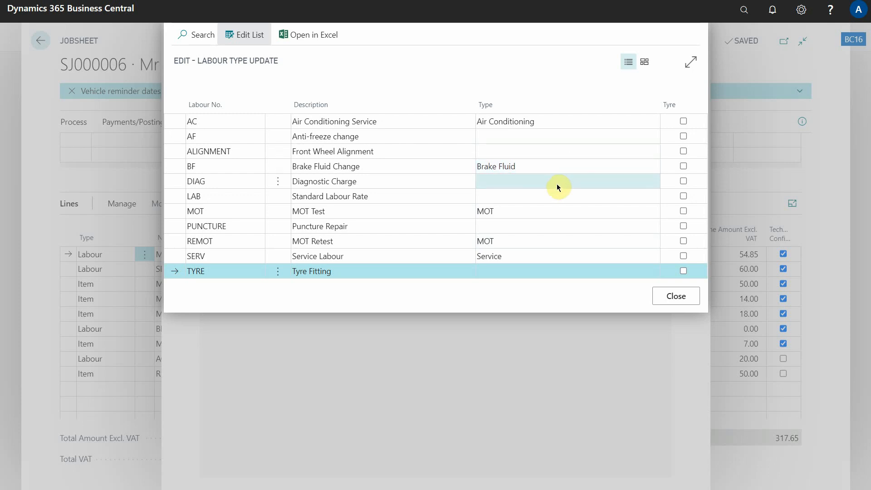
{"action": "left_click", "coordinate": [684, 271]}
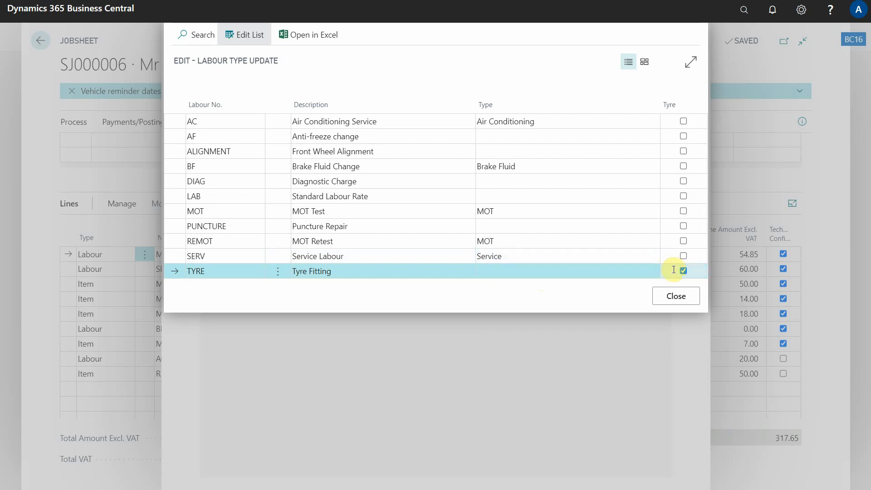
{"action": "left_click", "coordinate": [684, 297]}
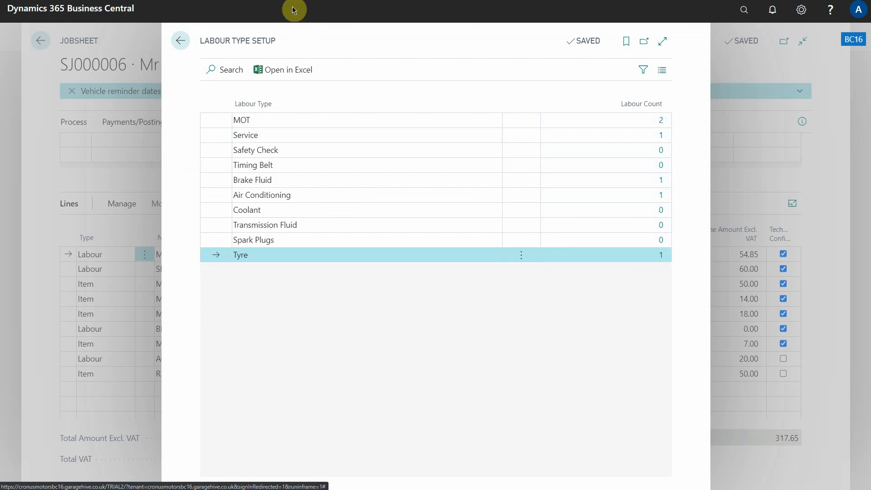
Step: Highlight the Labour Type Setup page title and return to the jobsheet to view its labour and item lines
{"action": "left_click_drag", "start_coordinate": [278, 42], "coordinate": [199, 48]}
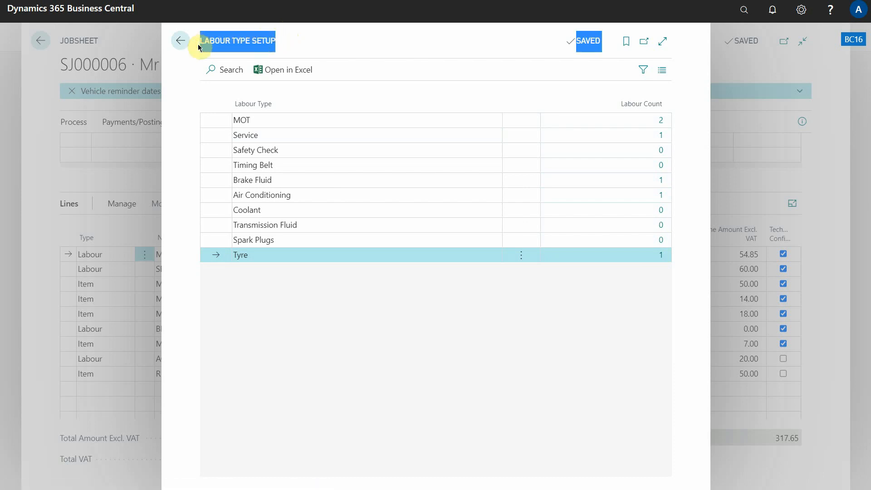
{"action": "left_click", "coordinate": [381, 316]}
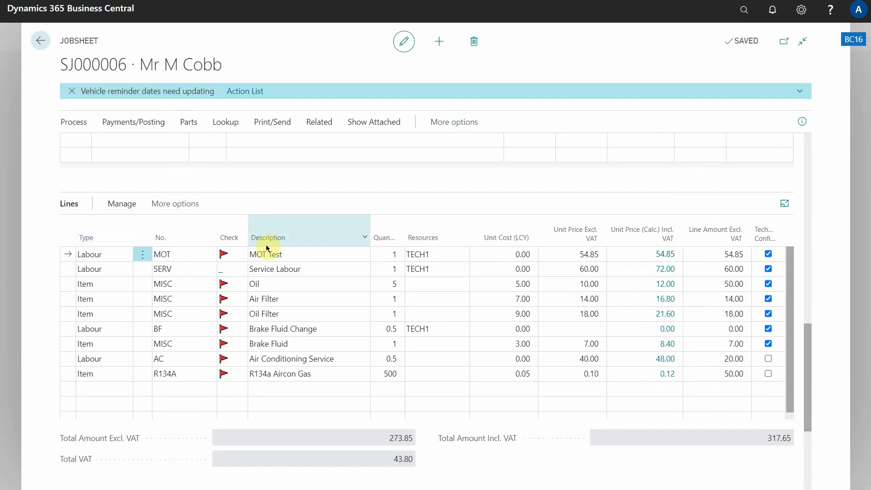
{"action": "left_click", "coordinate": [371, 357]}
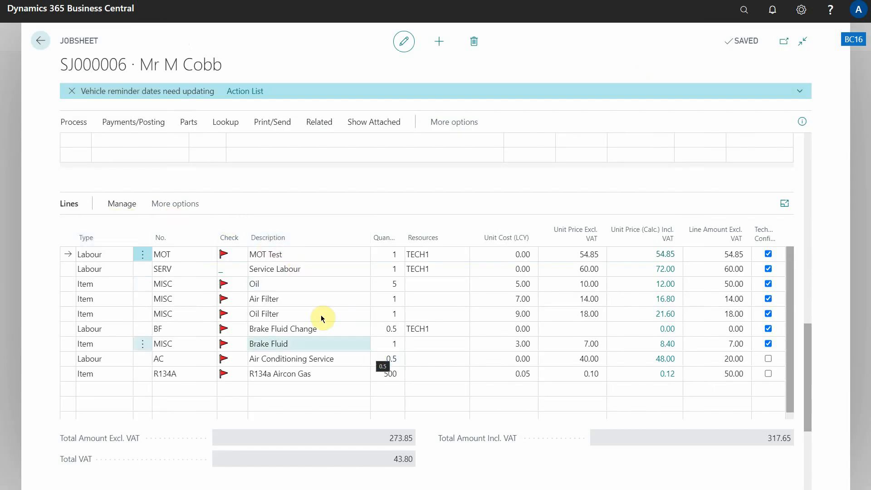